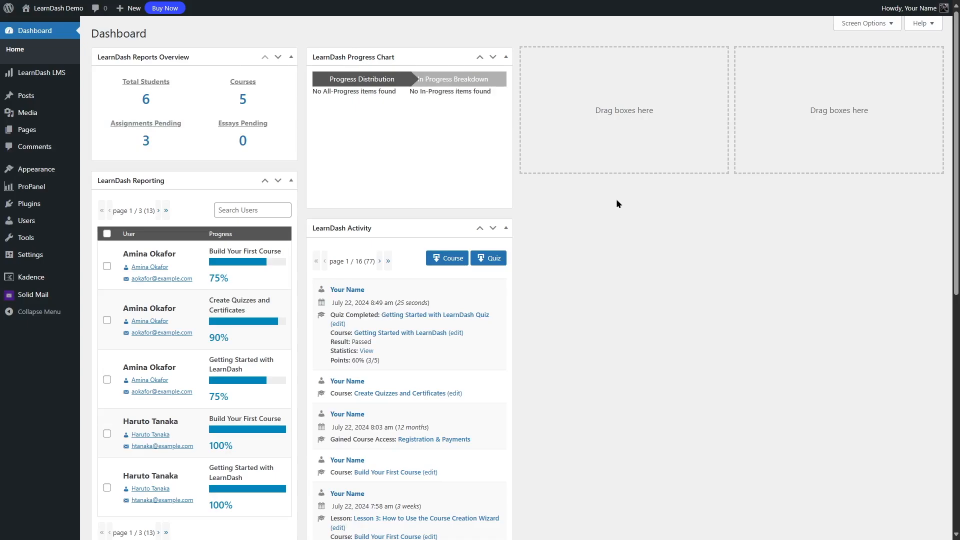
Step: Open the "Getting Started with LearnDash" course for editing and display its course builder
mouse_move(48, 79)
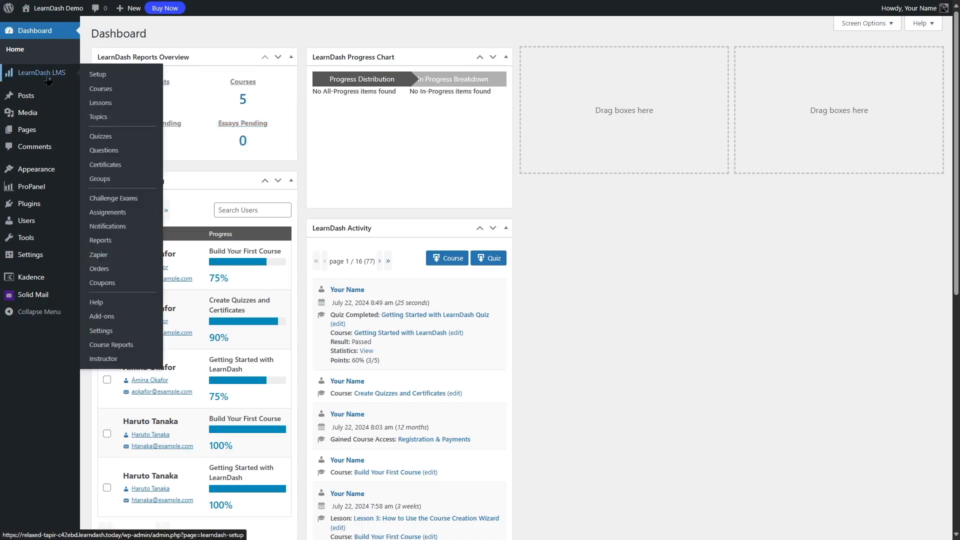
click(112, 93)
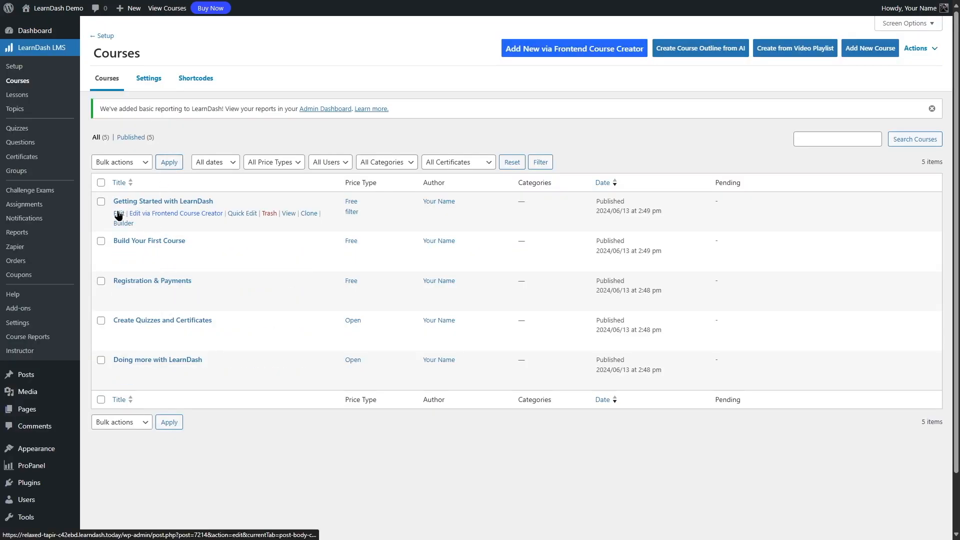
click(118, 215)
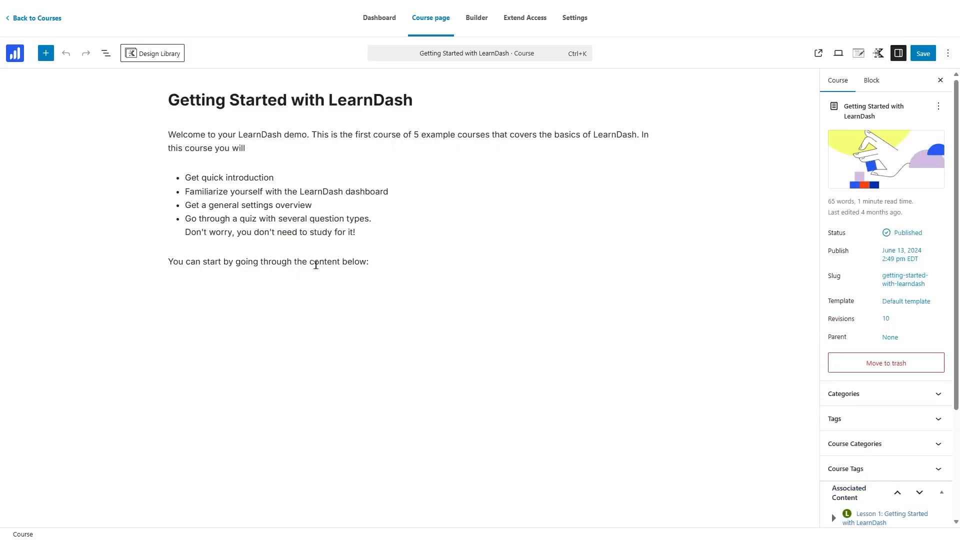
click(473, 24)
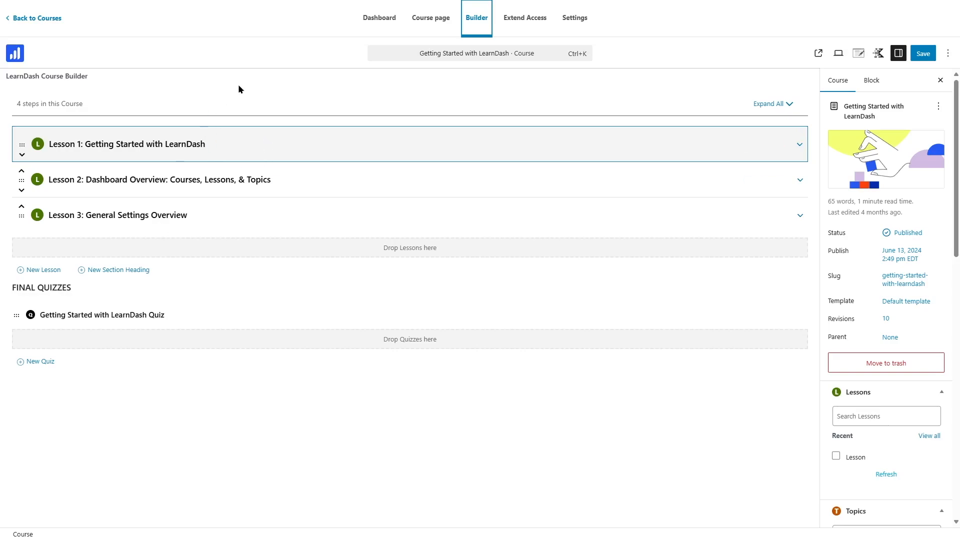
Step: Edit "Lesson 1: Getting Started with LearnDash" from the course outline and open its lesson settings
click(798, 146)
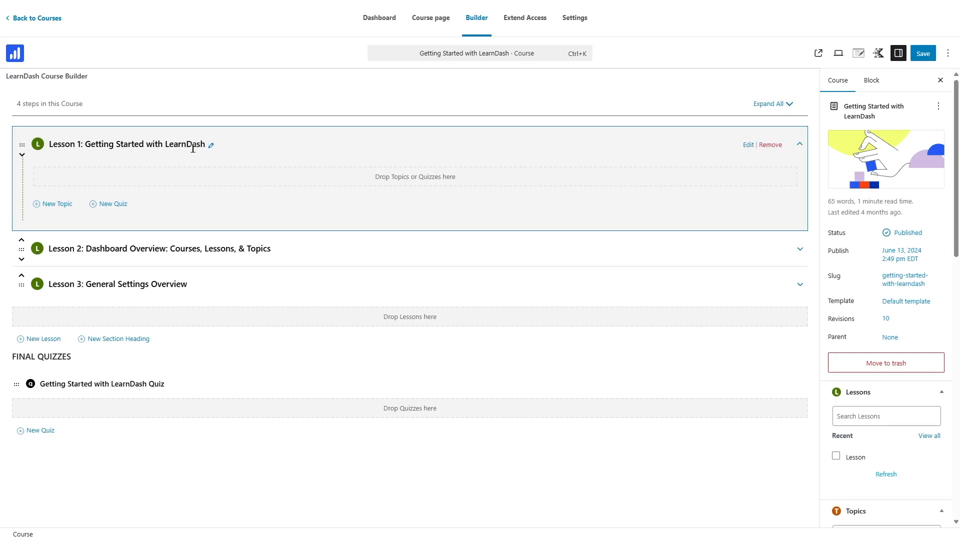
click(748, 145)
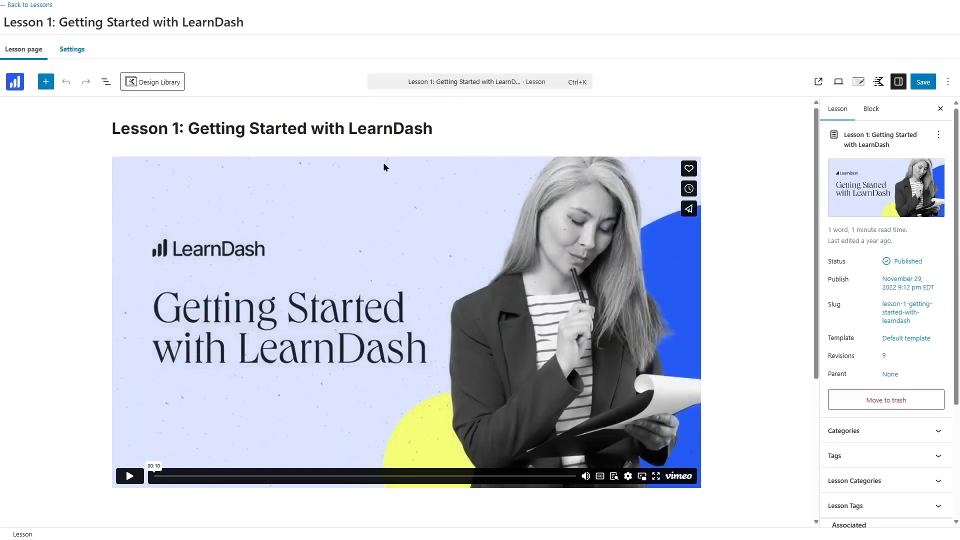
click(71, 55)
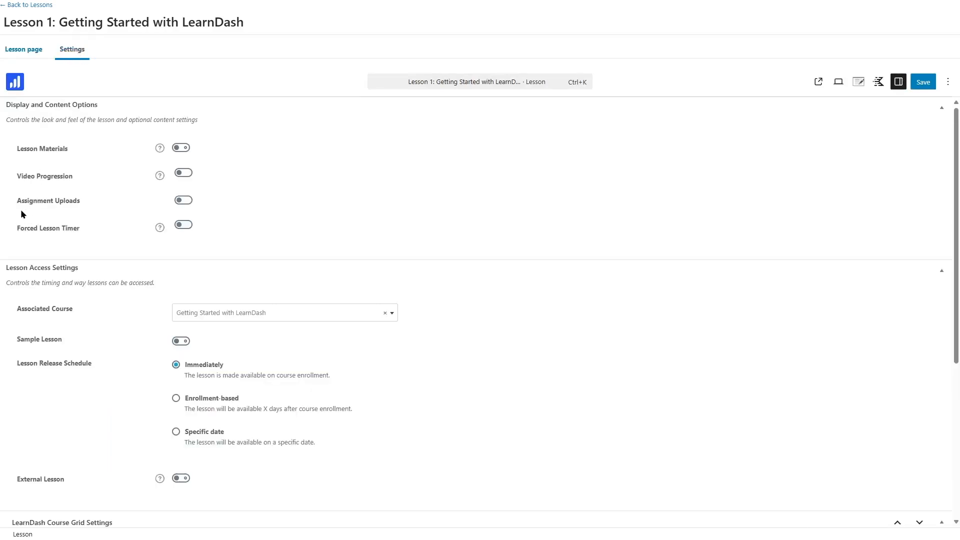
Step: Enable assignment uploads for the lesson and restrict the allowed file extensions to "pdf, docx"
click(181, 200)
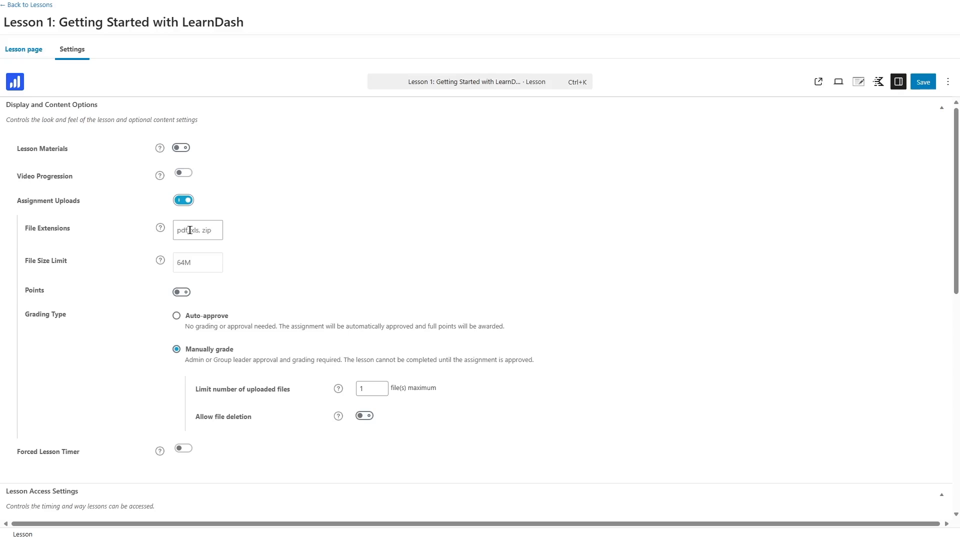
click(155, 232)
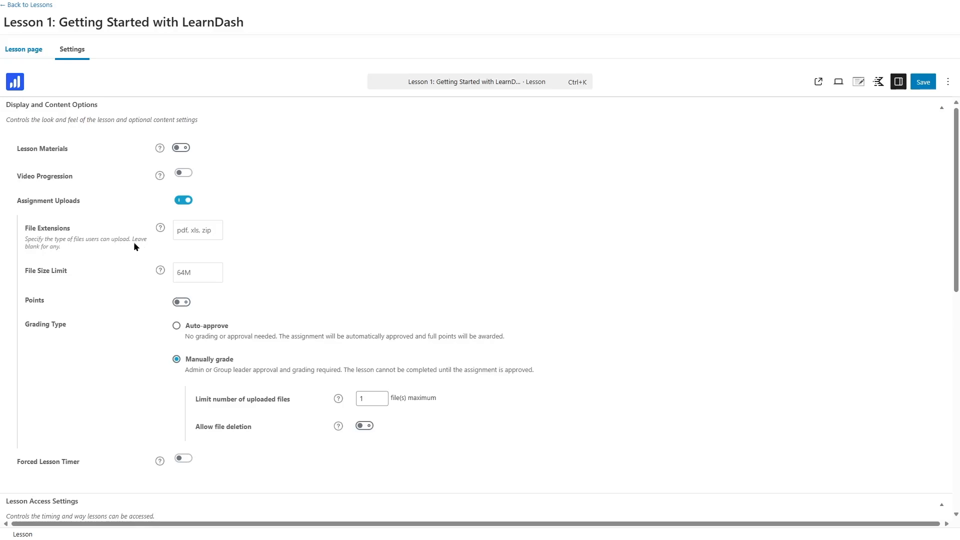
click(160, 228)
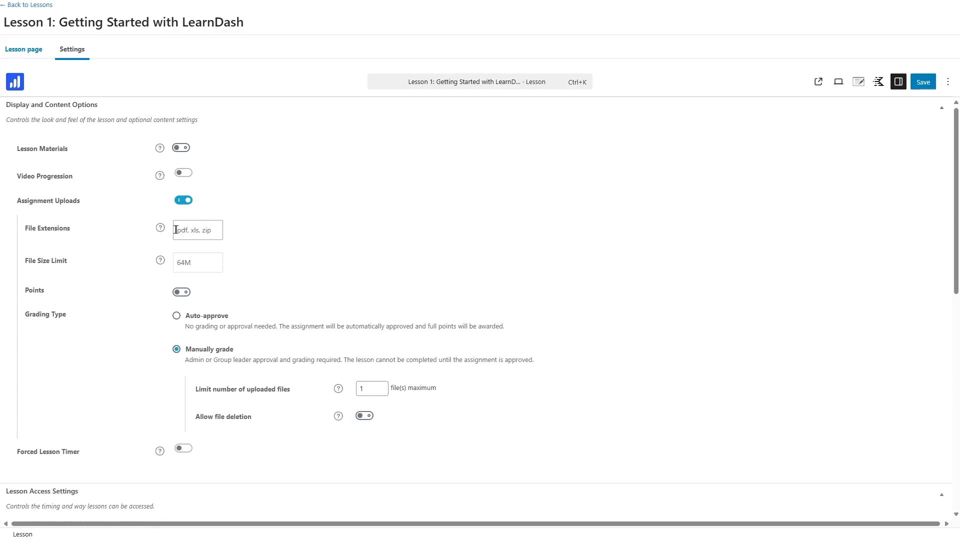
click(186, 229)
text(pdf, docx)
Step: Set the assignment file size limit to 2MB and award 5 available points for submitting assignments
click(193, 266)
text(2MB)
click(156, 273)
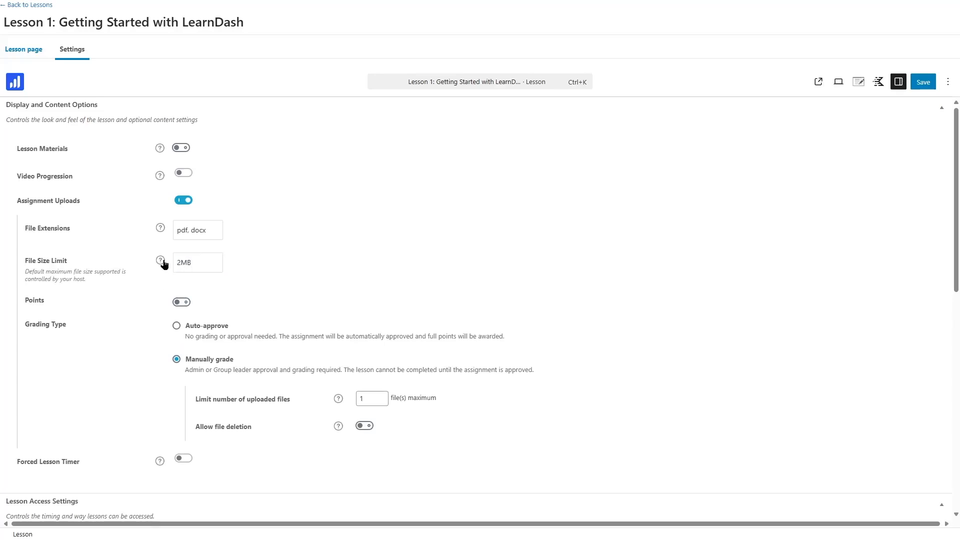
click(175, 294)
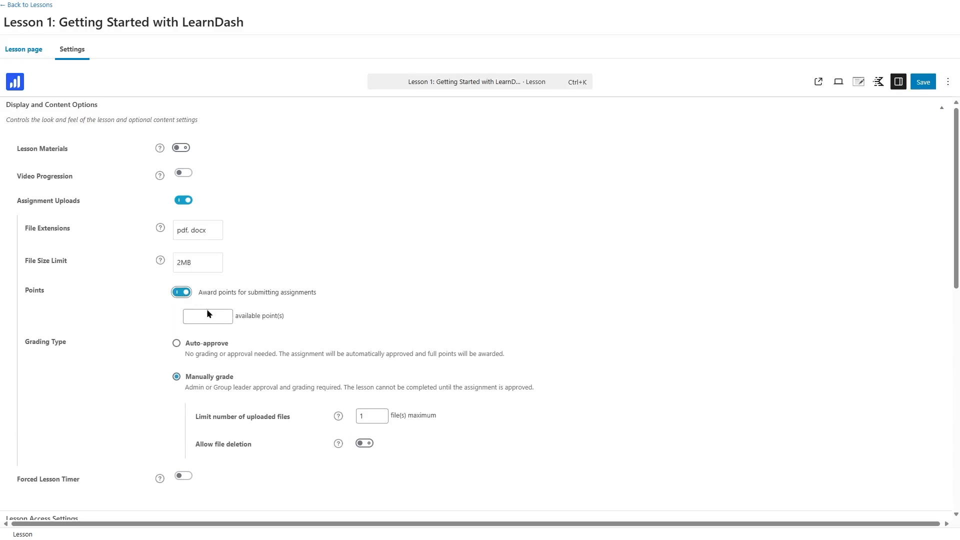
click(208, 312)
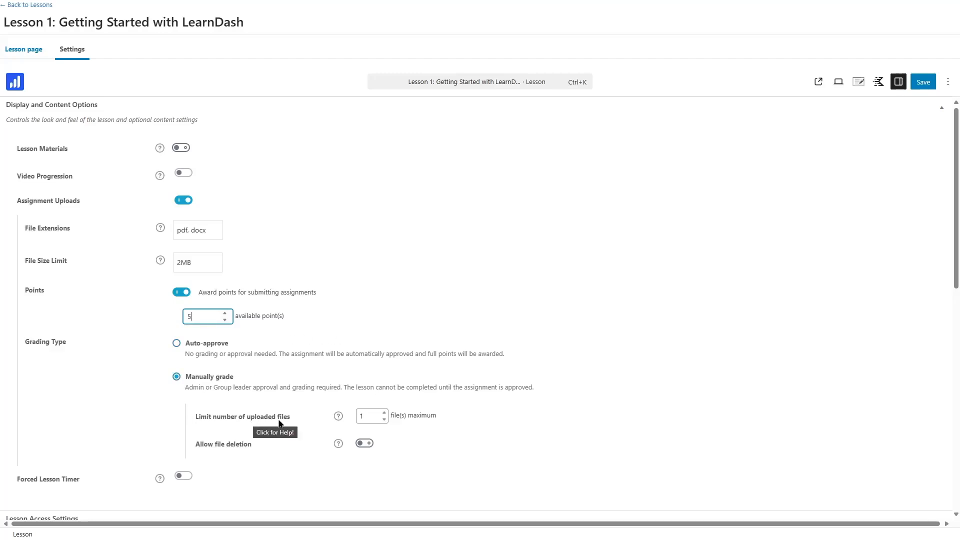
Step: Limit manually graded assignment uploads to 2 files and allow users to delete their uploaded files
key(Tab)
key(Tab)
key(Tab)
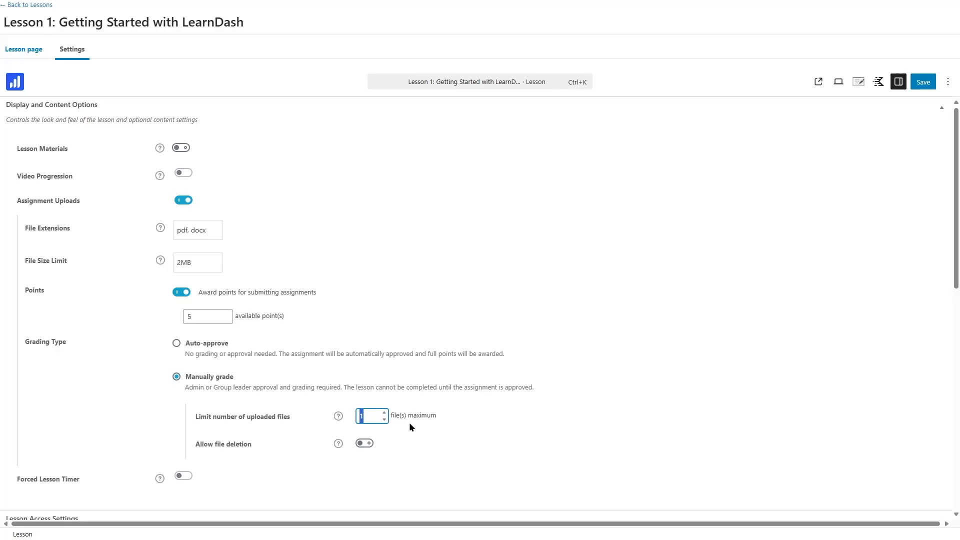
text(2)
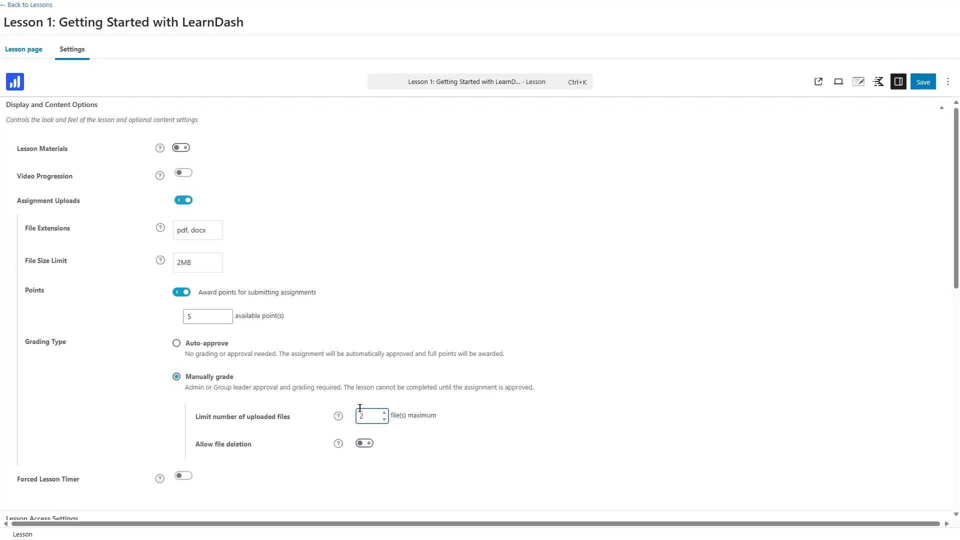
click(365, 444)
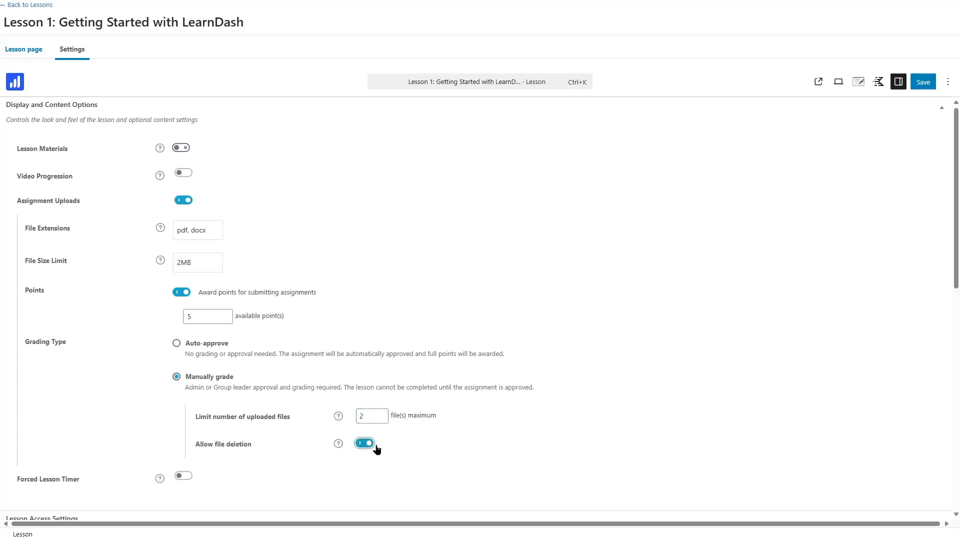
mouse_move(339, 445)
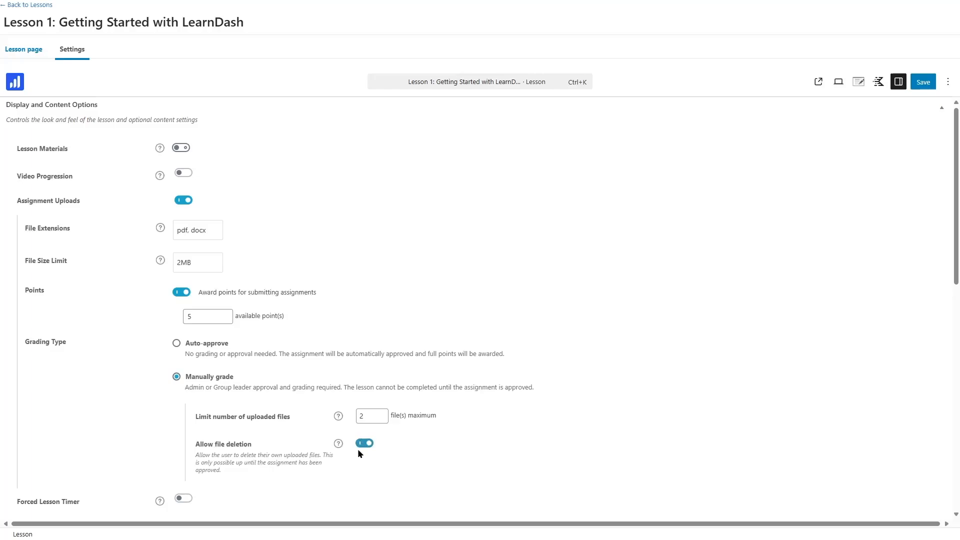
Step: Check the Forced Lesson Timer option and the remaining lesson settings, and save the lesson
scroll(220, 411, down, 2)
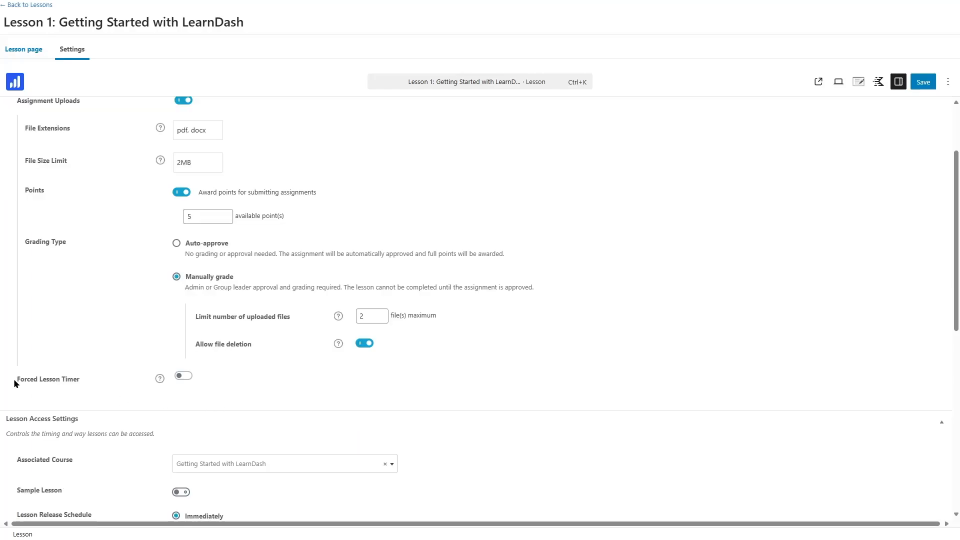
mouse_move(183, 382)
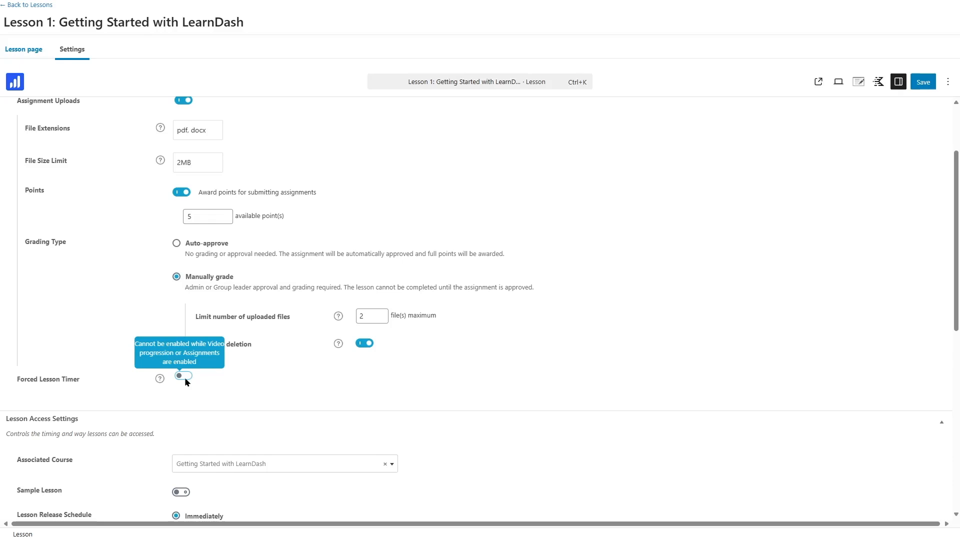
scroll(170, 251, up, 1)
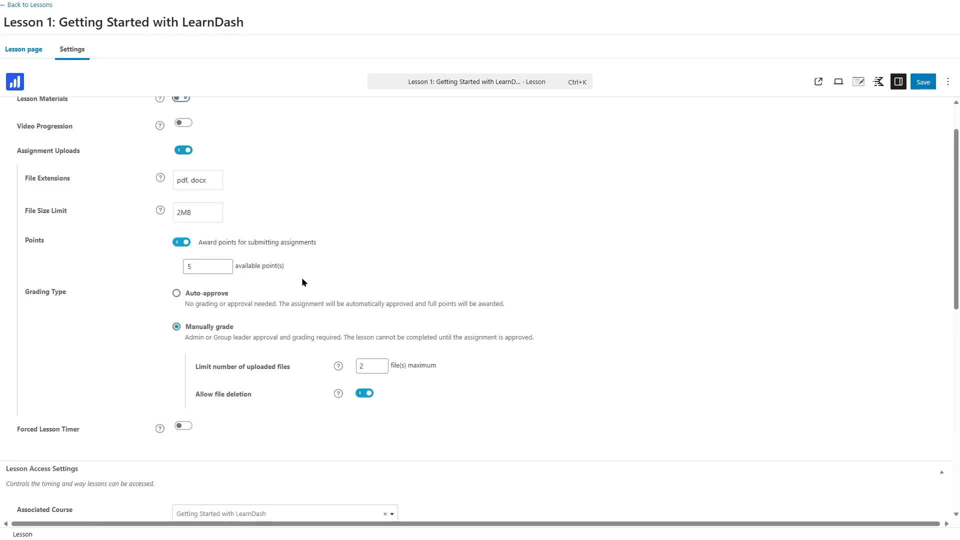
scroll(190, 427, down, 4)
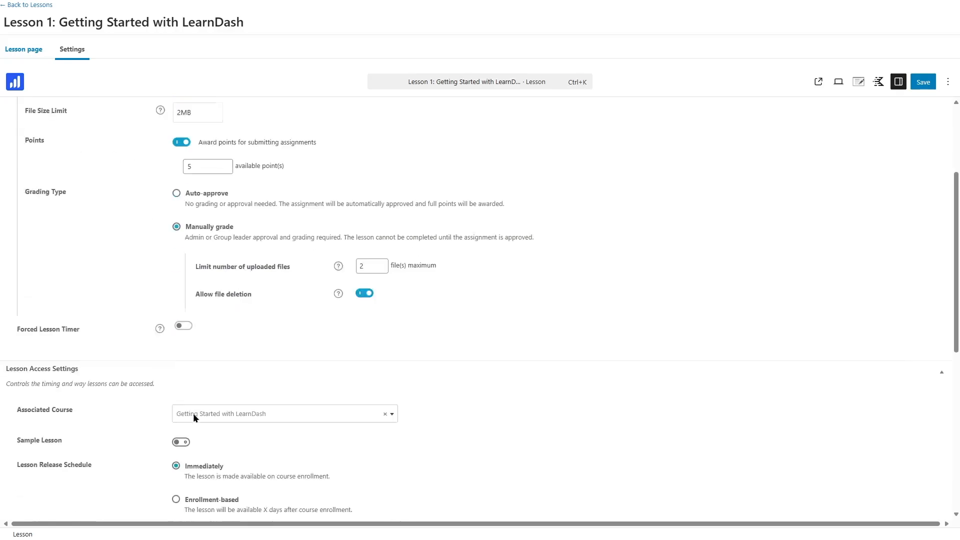
scroll(146, 391, up, 5)
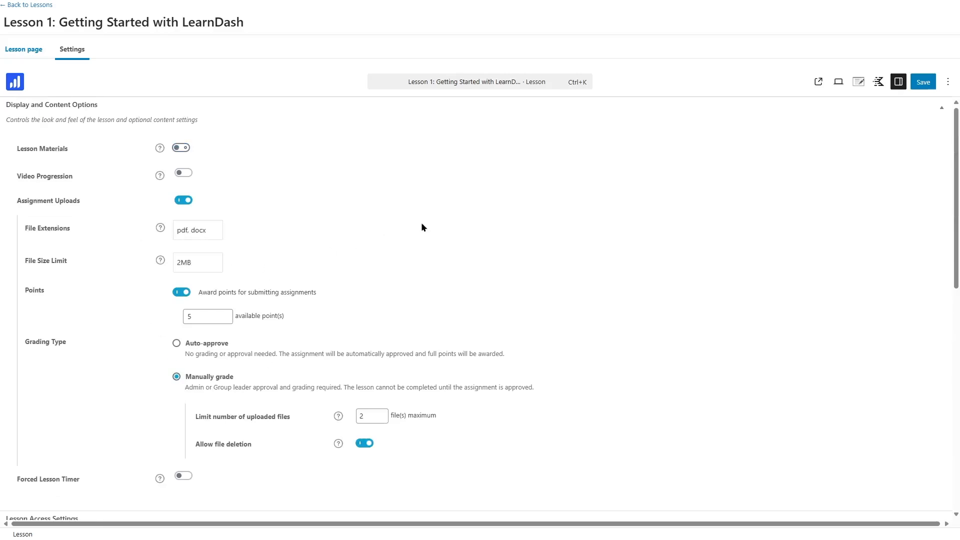
click(931, 86)
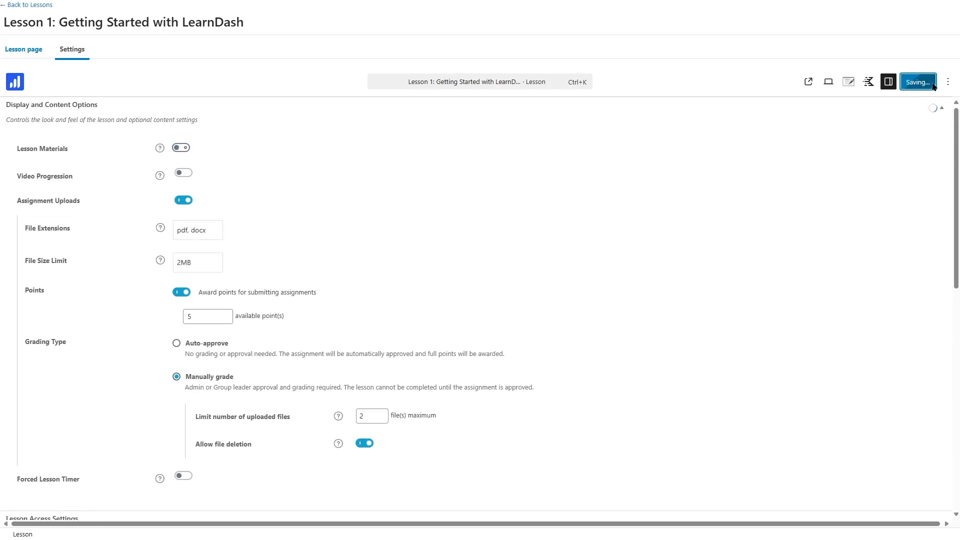
Step: Return from the settings to the lesson page content and view the updated lesson on the live site
click(26, 52)
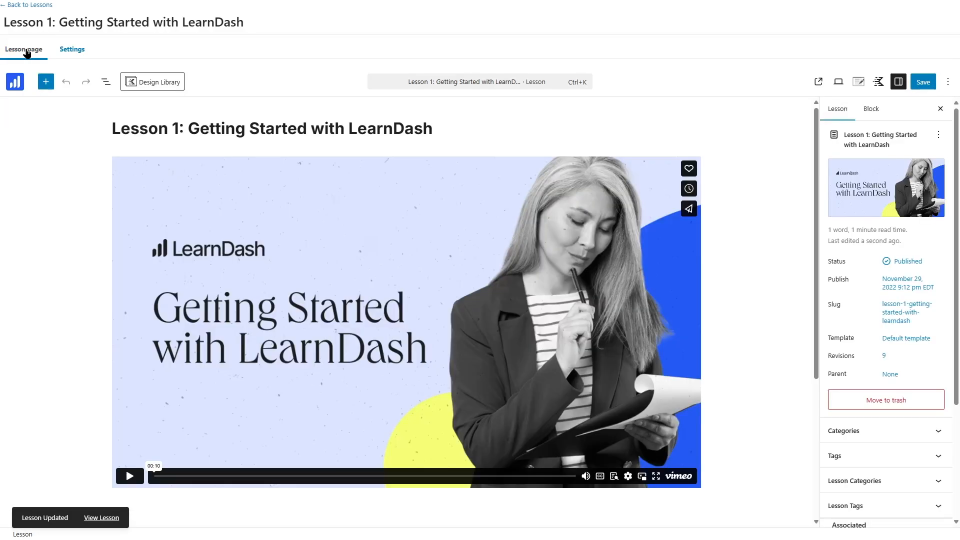
scroll(28, 210, down, 4)
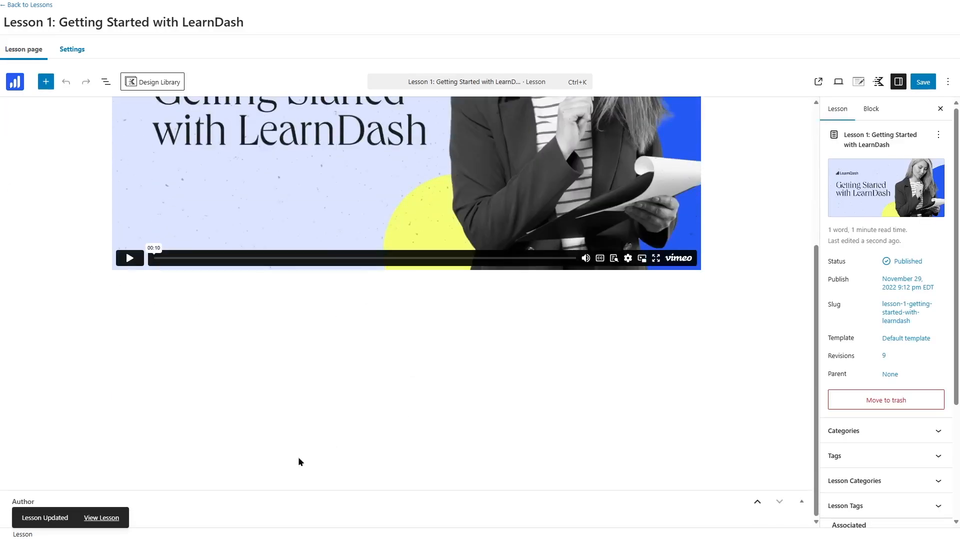
click(103, 520)
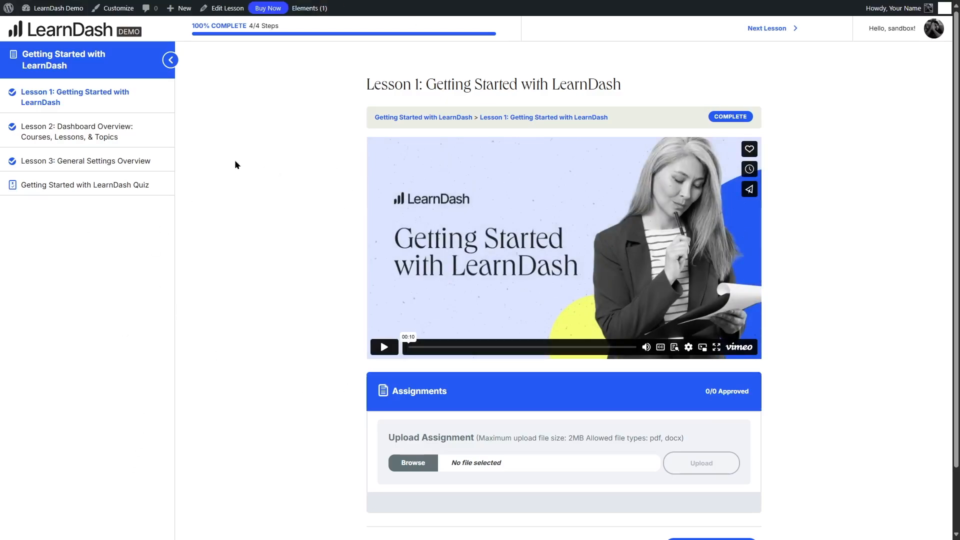
Step: Upload "Features of LearnDash Course Builder.pdf" as the assignment for Lesson 1
scroll(235, 161, down, 2)
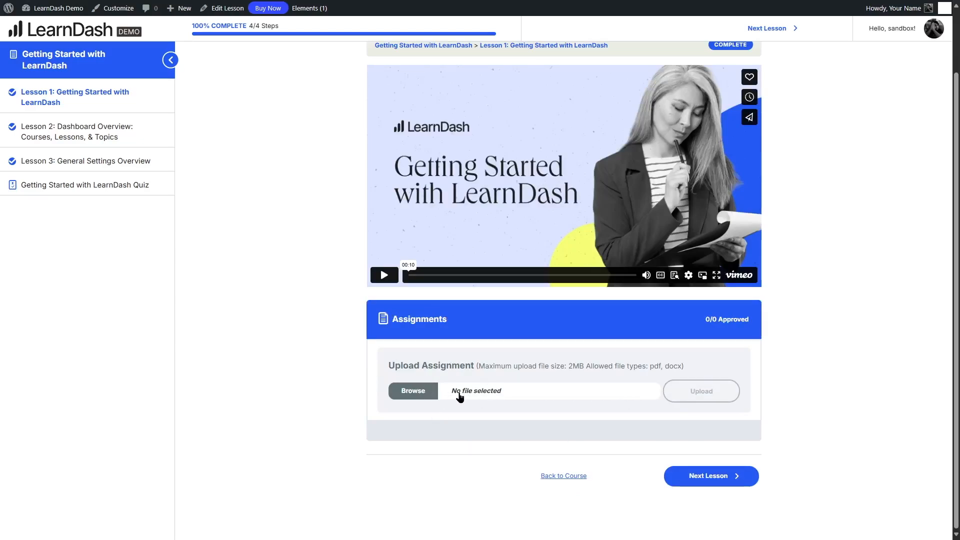
click(458, 393)
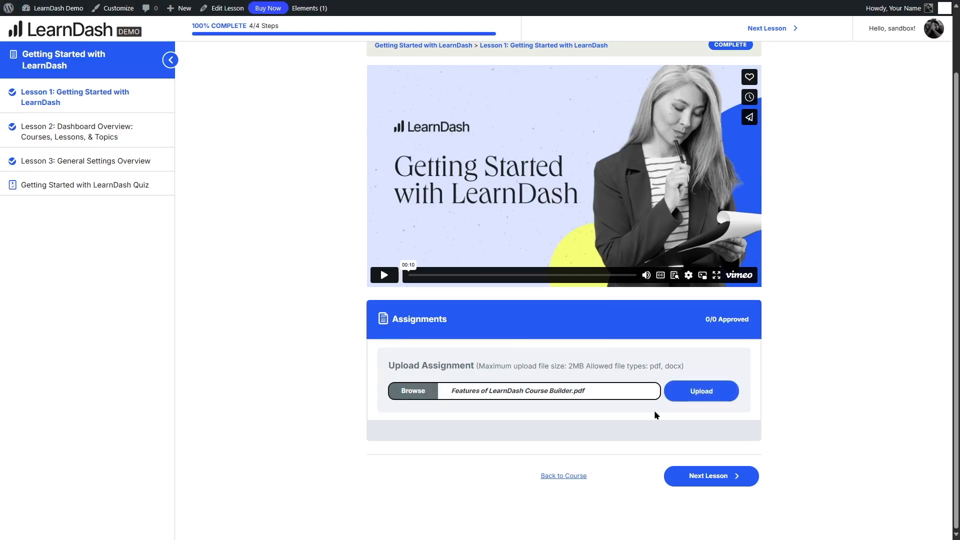
click(700, 392)
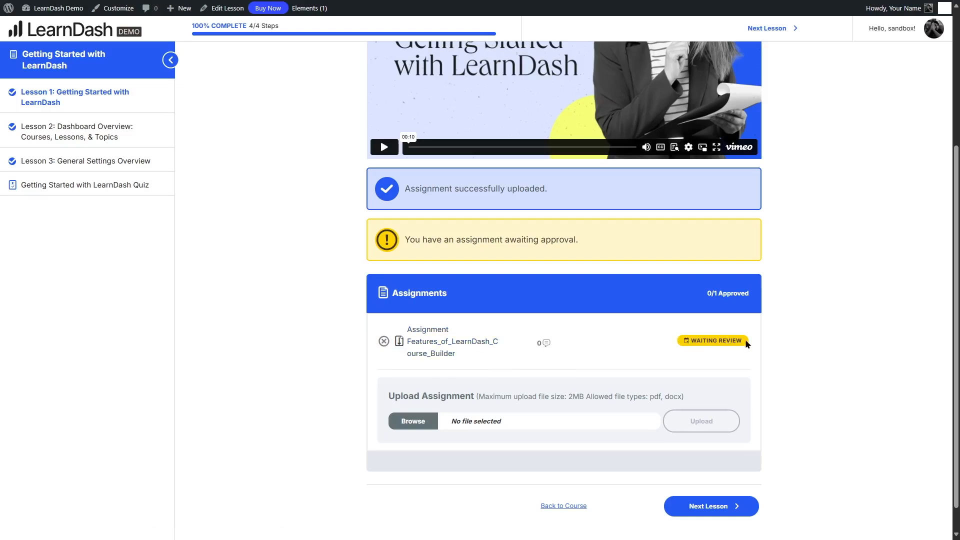
Step: Return to the admin dashboard and open the LearnDash assignments list to review the submitted assignment
mouse_move(55, 19)
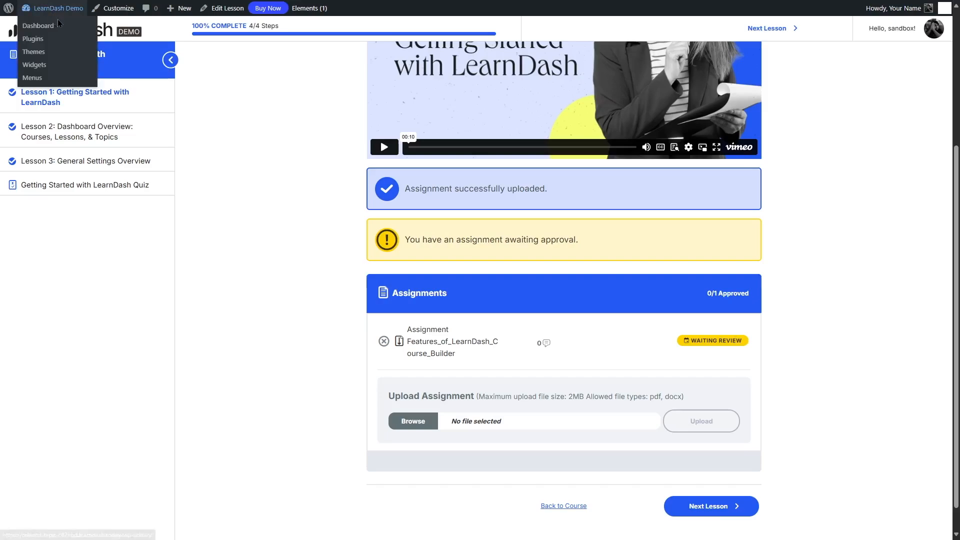
click(57, 31)
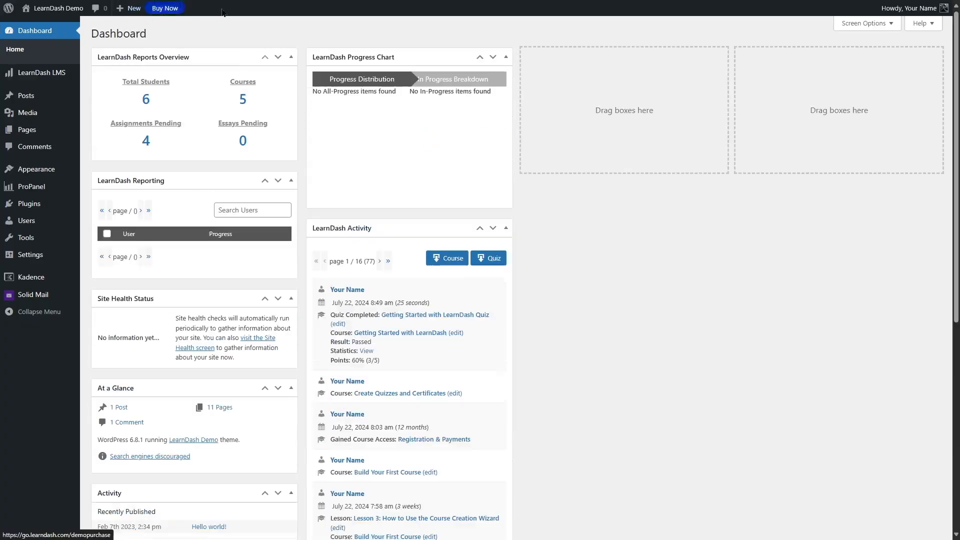
mouse_move(65, 78)
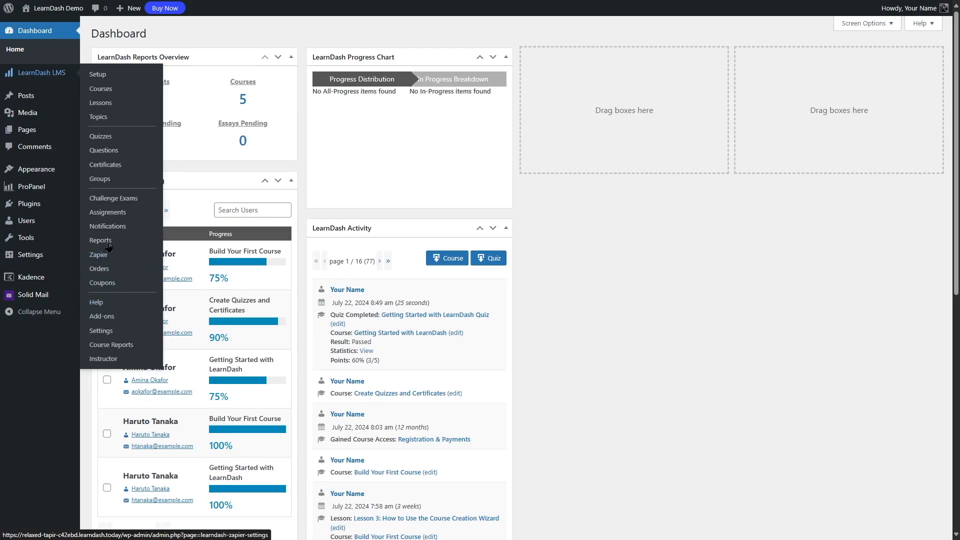
click(111, 212)
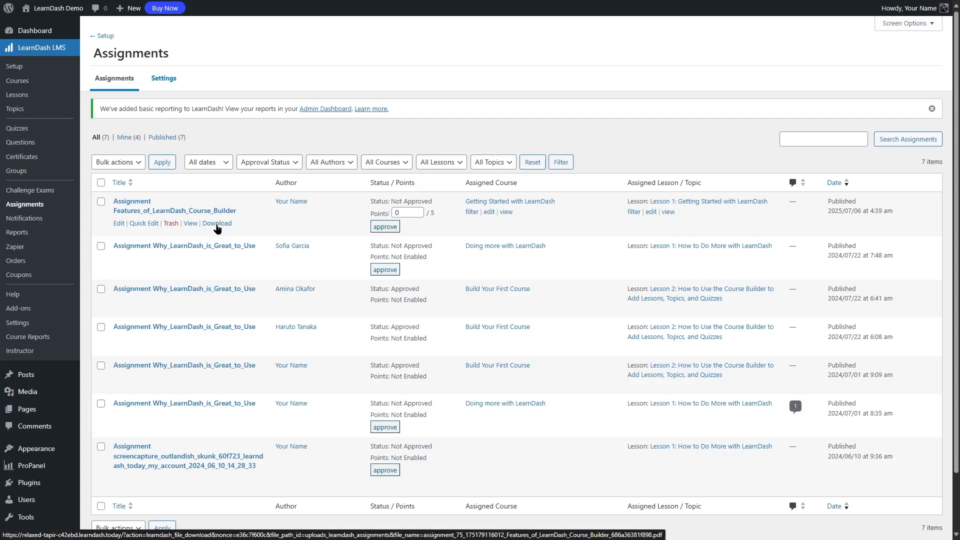
Step: Visit the live site, view the profile page, and open the submissions for "Lesson 1: Getting Started with LearnDash" in the front-end assignments dashboard
mouse_move(73, 9)
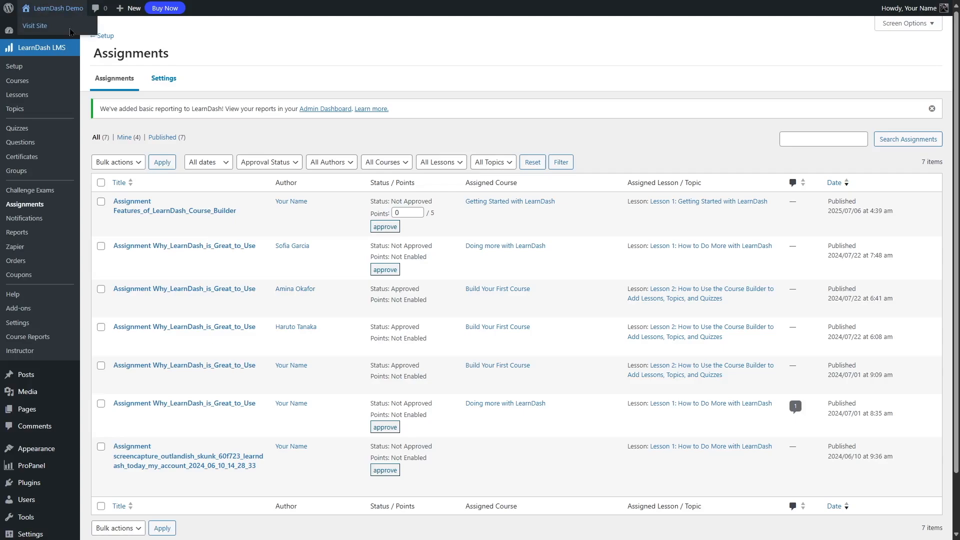
click(71, 32)
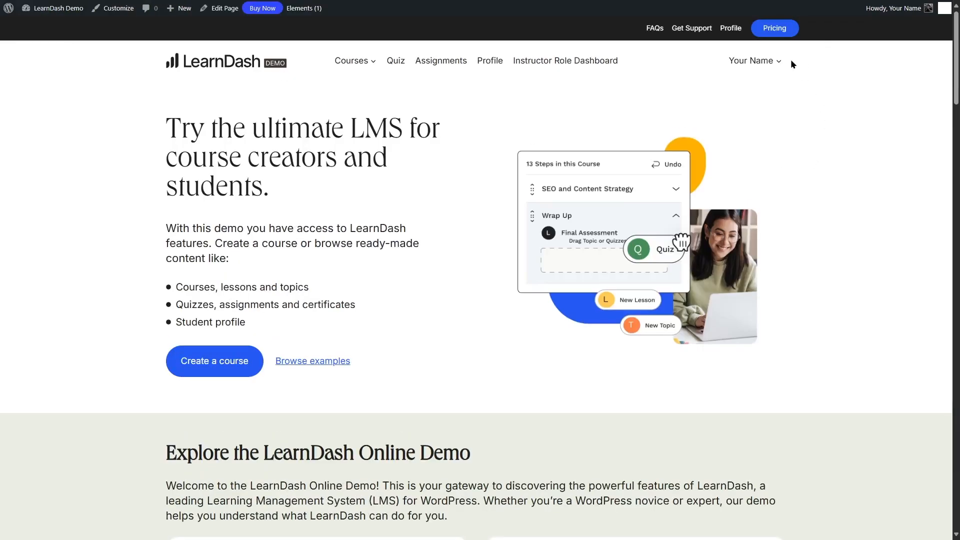
mouse_move(787, 61)
click(752, 83)
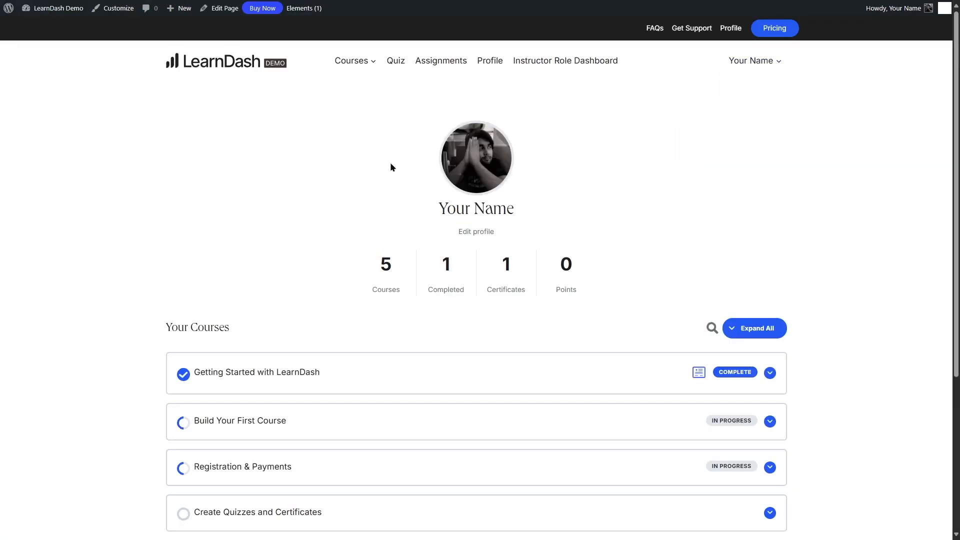
click(424, 65)
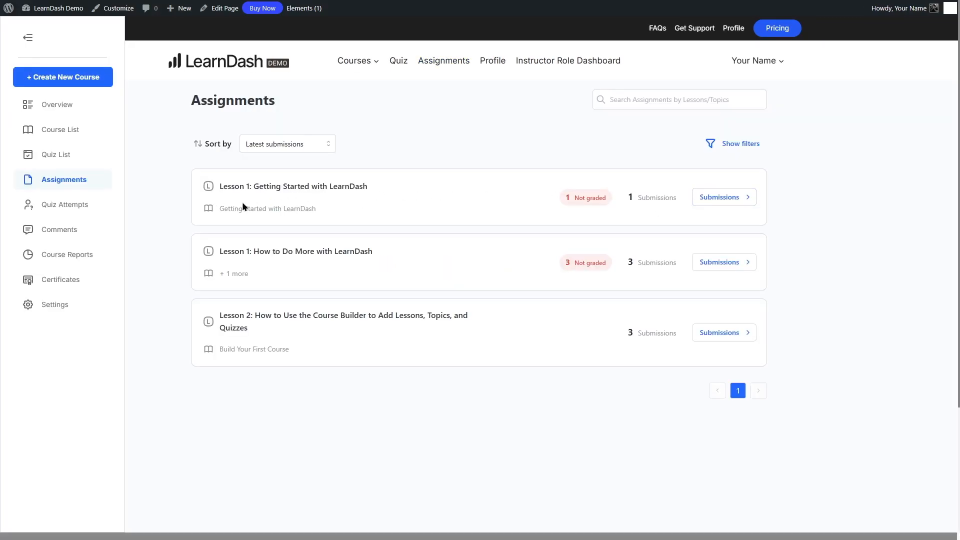
click(741, 199)
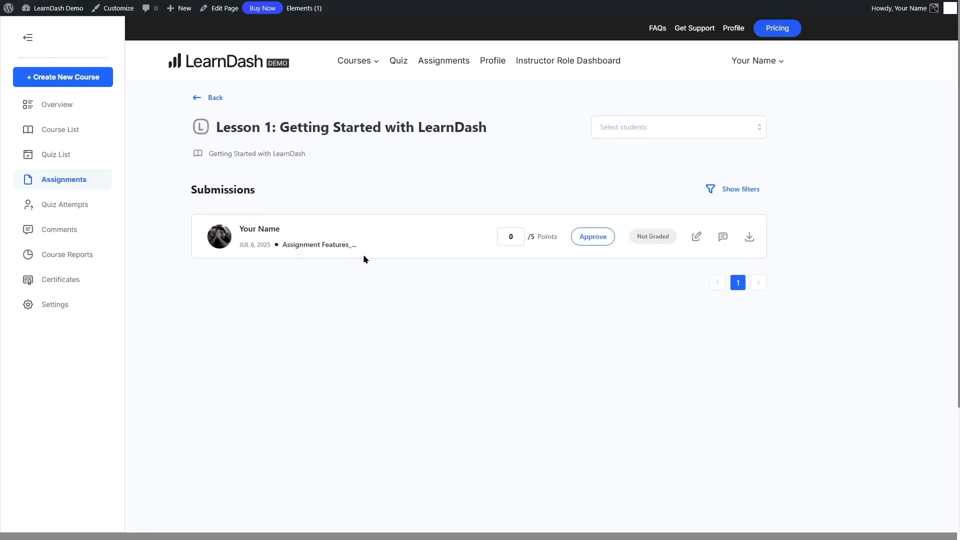
Step: Give the submitted Lesson 1 assignment 5 points, download its file, and approve the submission
click(511, 235)
text(5)
click(748, 237)
click(593, 239)
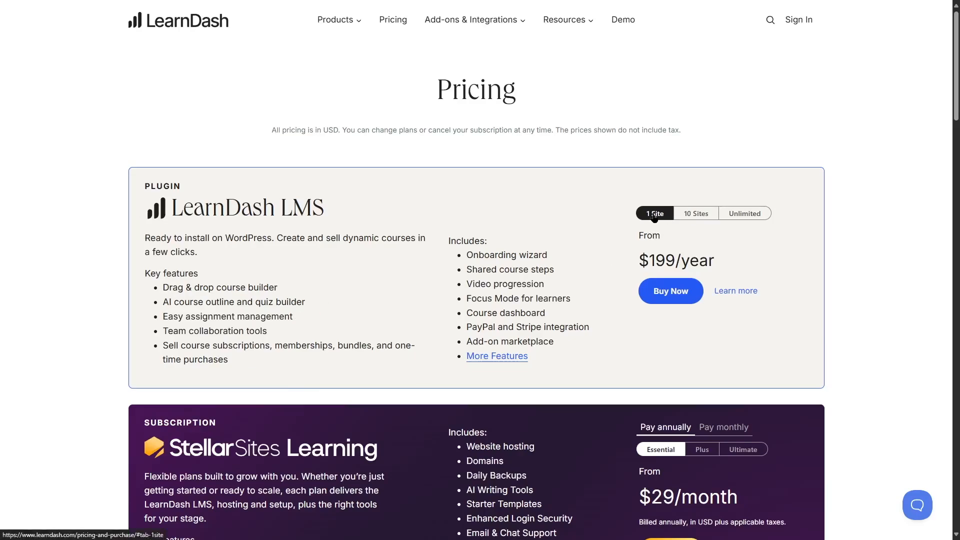
Step: Compare the LearnDash LMS plugin's yearly prices for 1 Site, 10 Sites and Unlimited on the pricing page
click(696, 214)
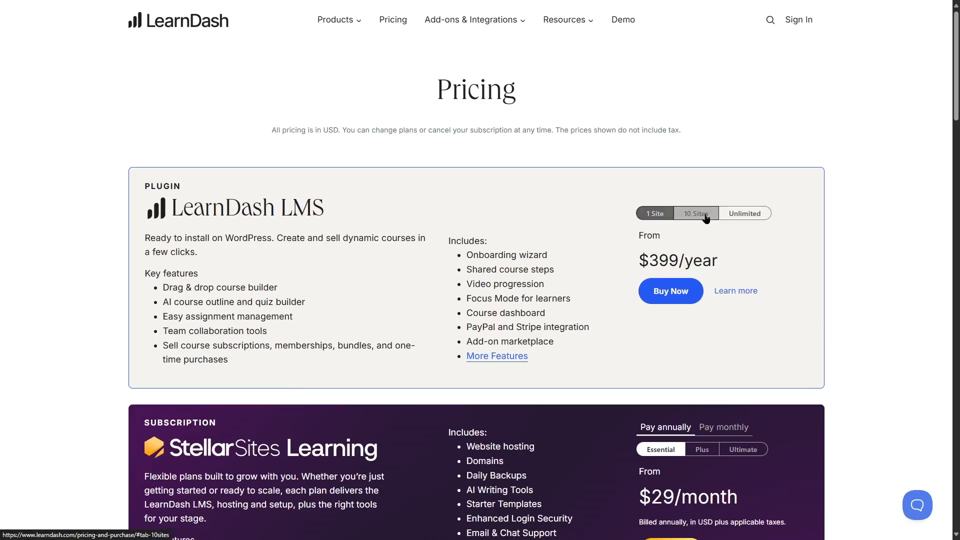
click(744, 214)
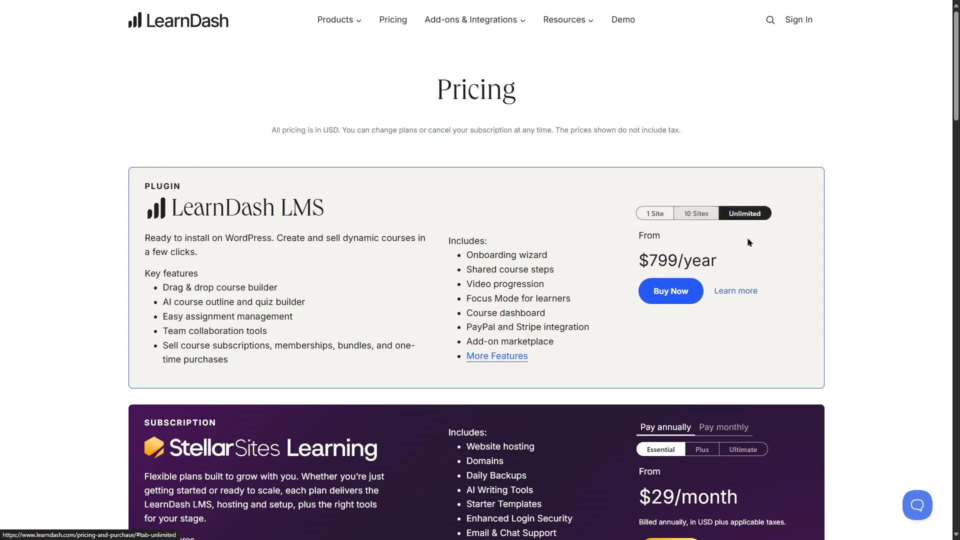
click(650, 213)
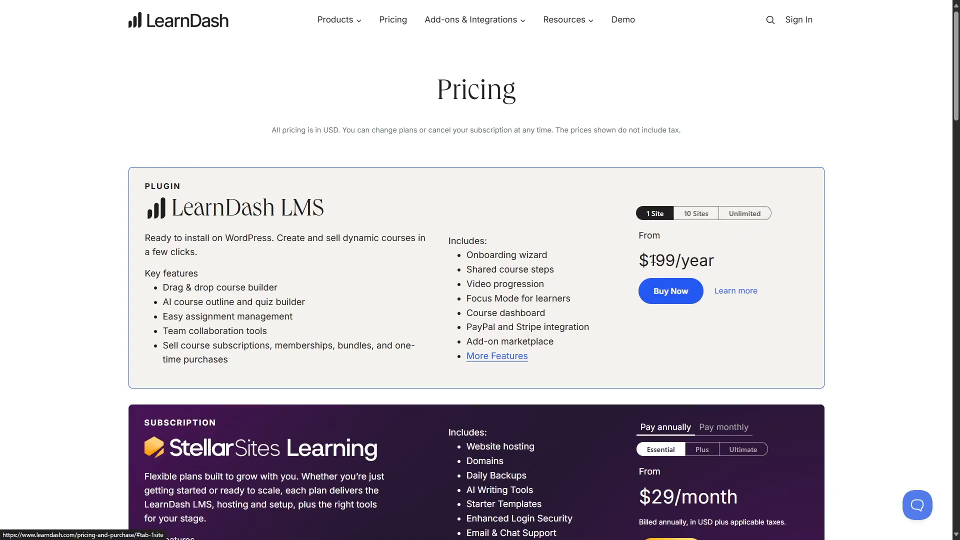
click(703, 216)
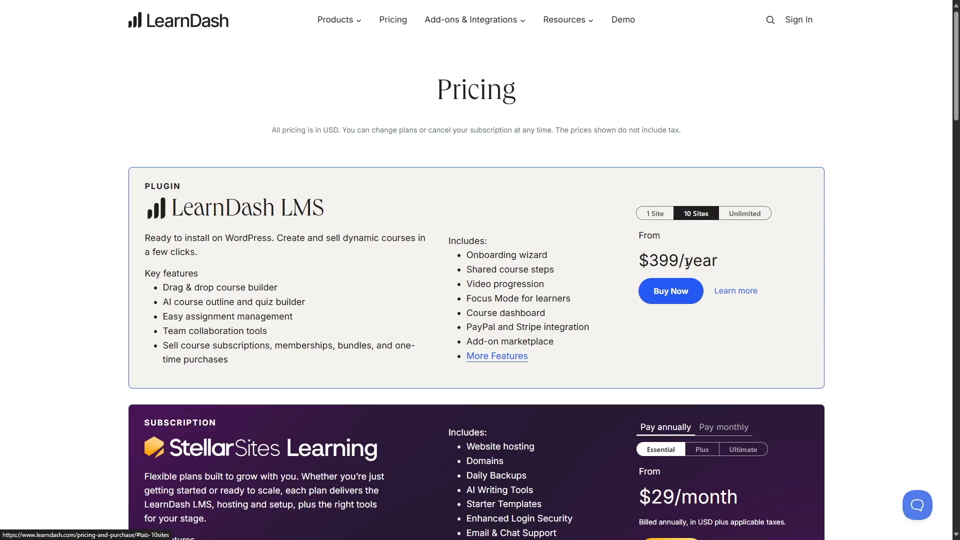
click(745, 216)
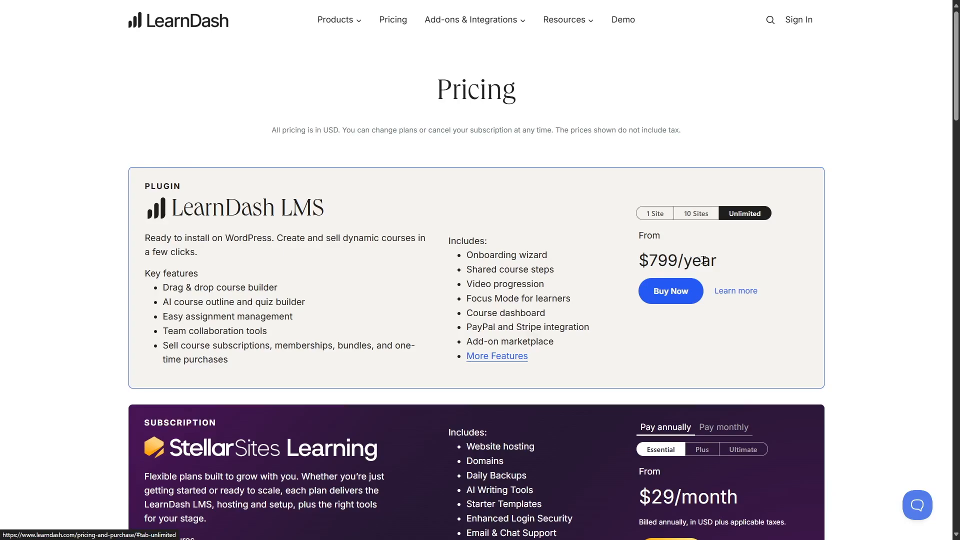
click(655, 213)
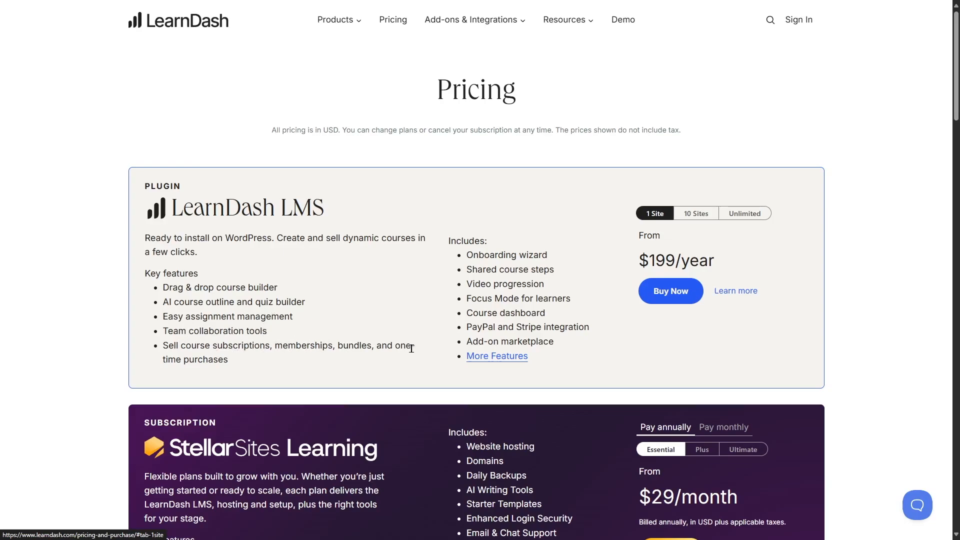
Step: Review the individual add-ons and the bundled solutions offered below the main LearnDash plans
drag(956, 44, 946, 168)
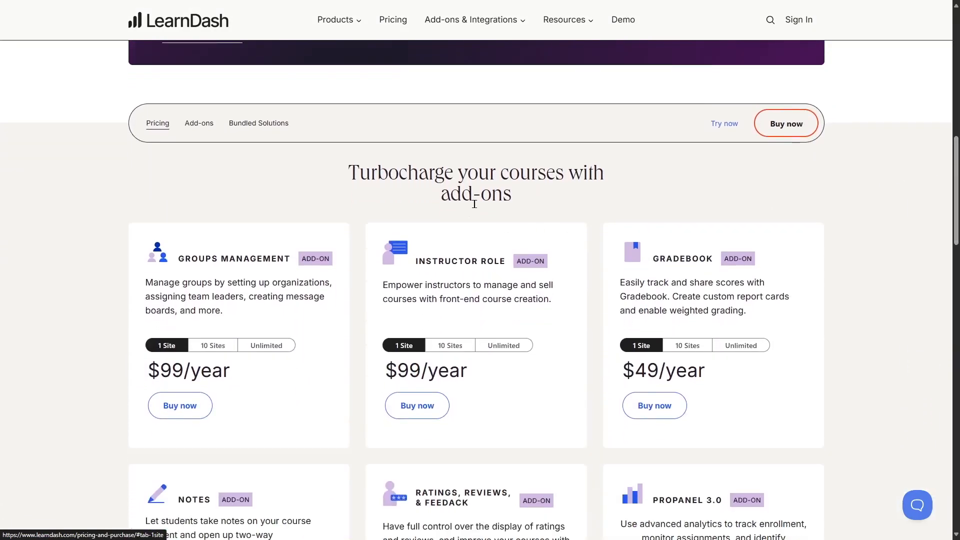
scroll(549, 170, down, 2)
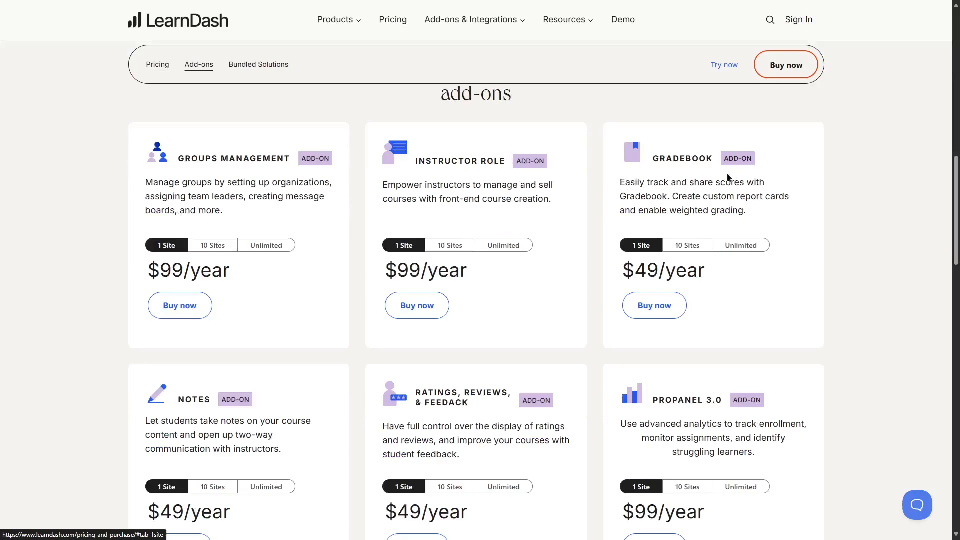
scroll(709, 334, down, 5)
scroll(664, 303, up, 5)
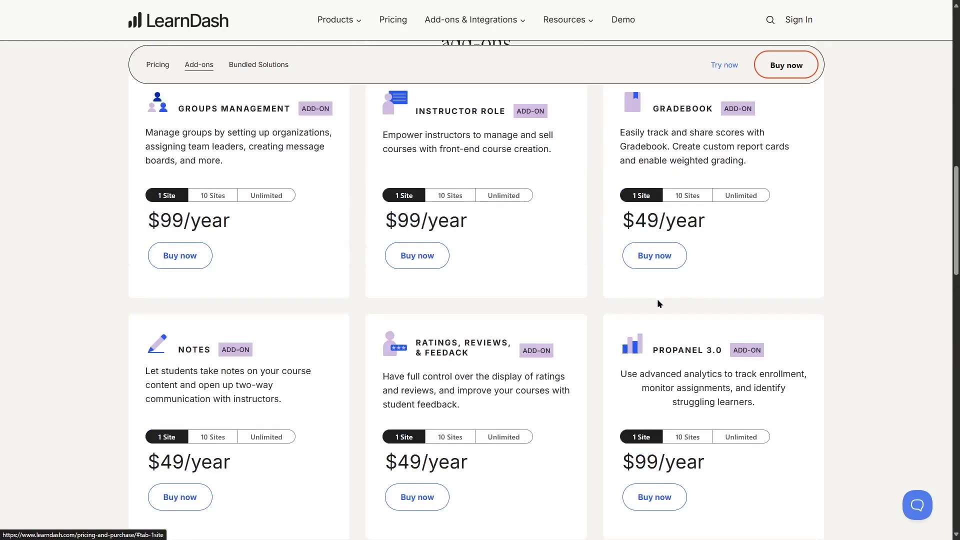
scroll(504, 210, down, 8)
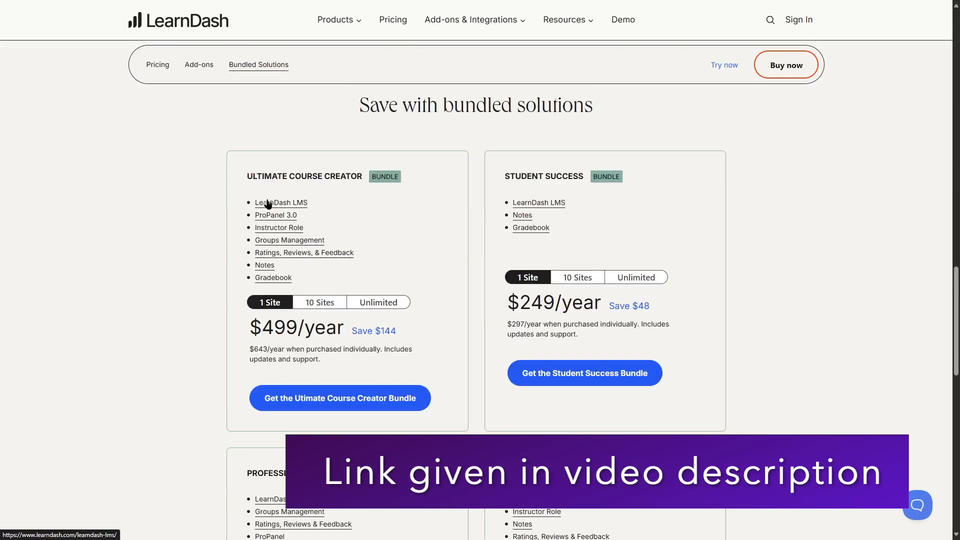
scroll(522, 185, up, 20)
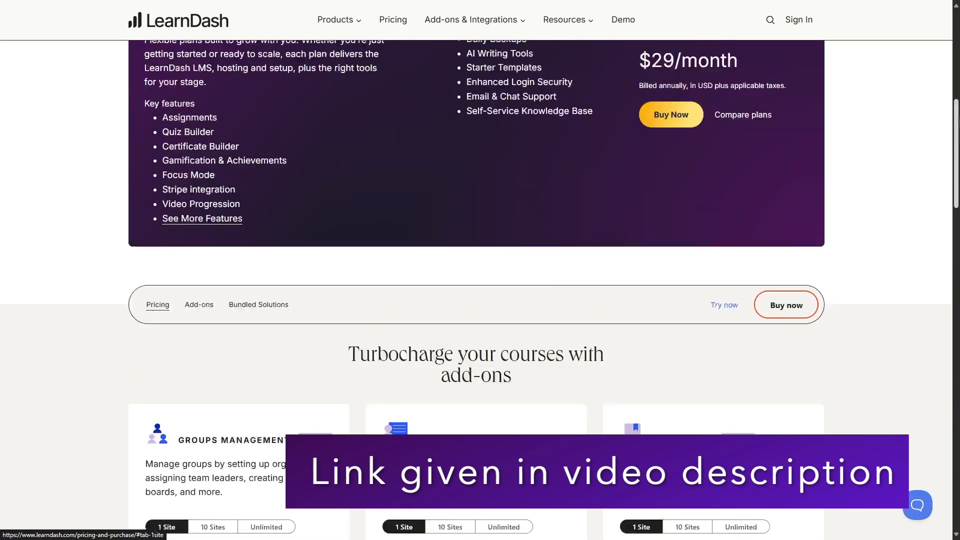
Step: Compare the bundled solutions with the separate add-ons, and open the LearnDash Cloud product page from the site footer
drag(956, 74, 958, 322)
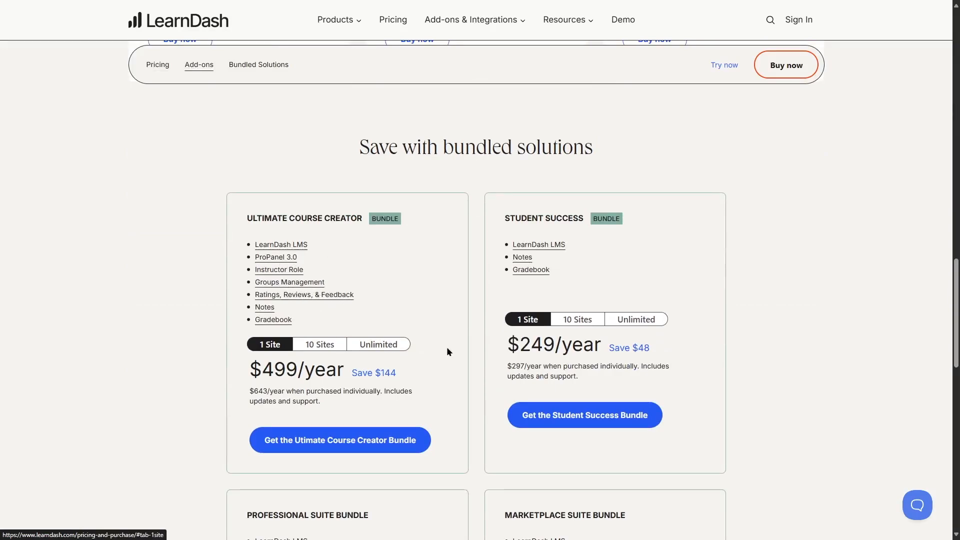
scroll(446, 351, down, 3)
scroll(882, 316, up, 12)
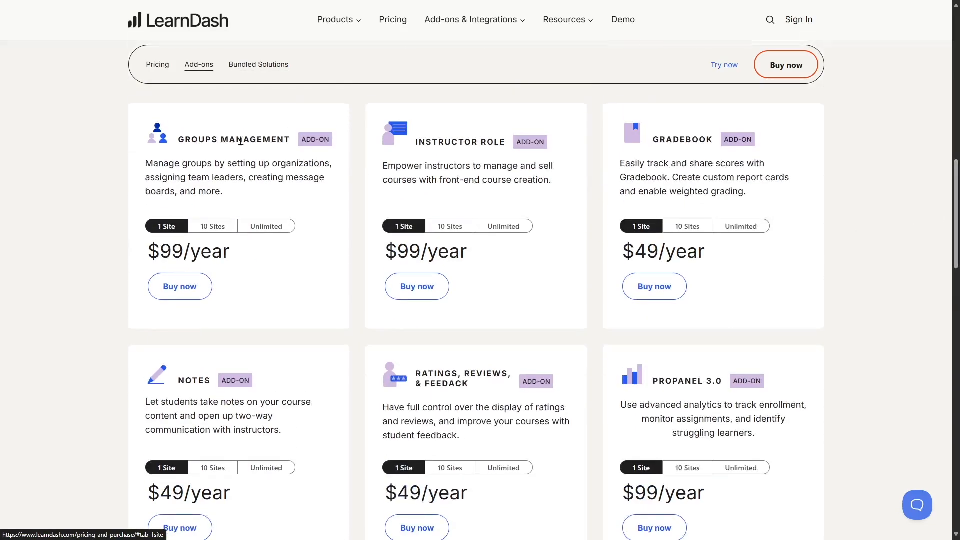
drag(956, 247, 947, 353)
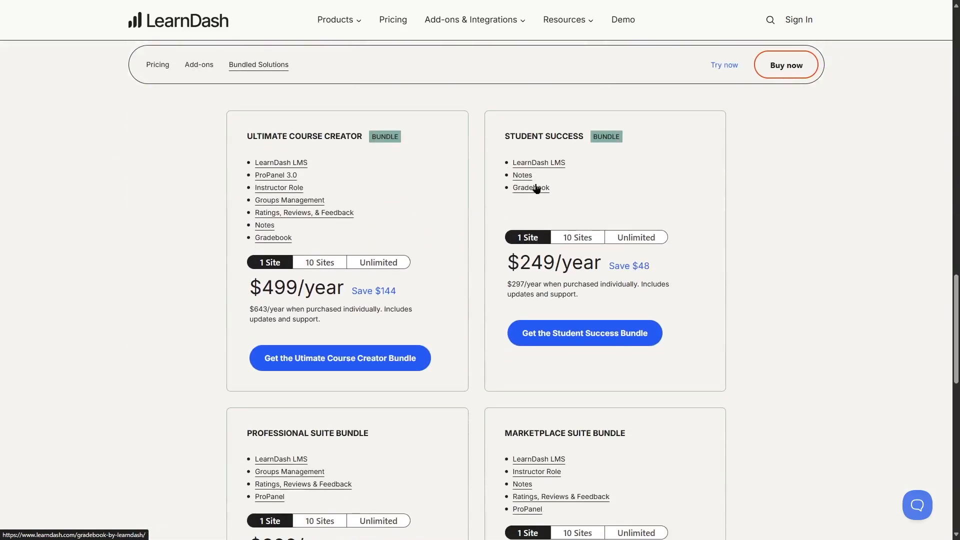
scroll(476, 280, down, 10)
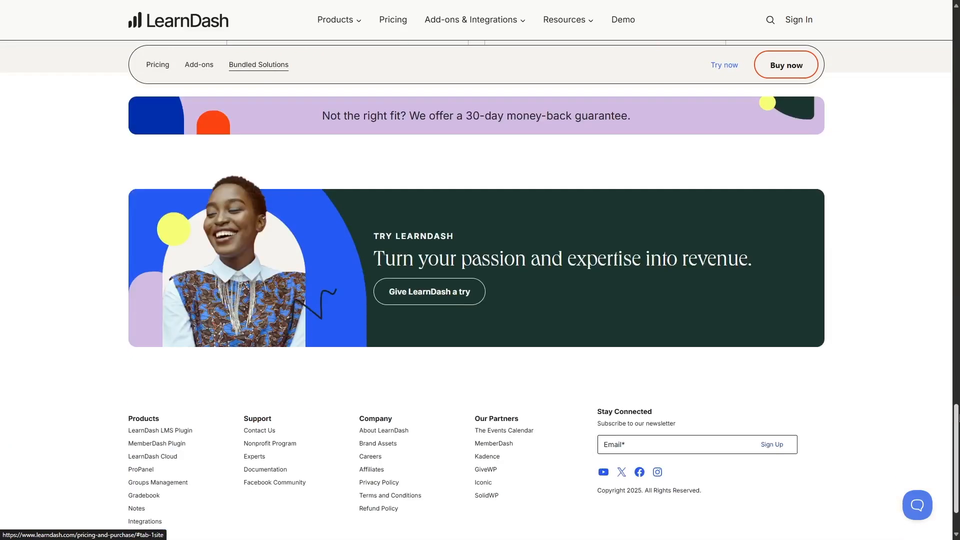
click(163, 458)
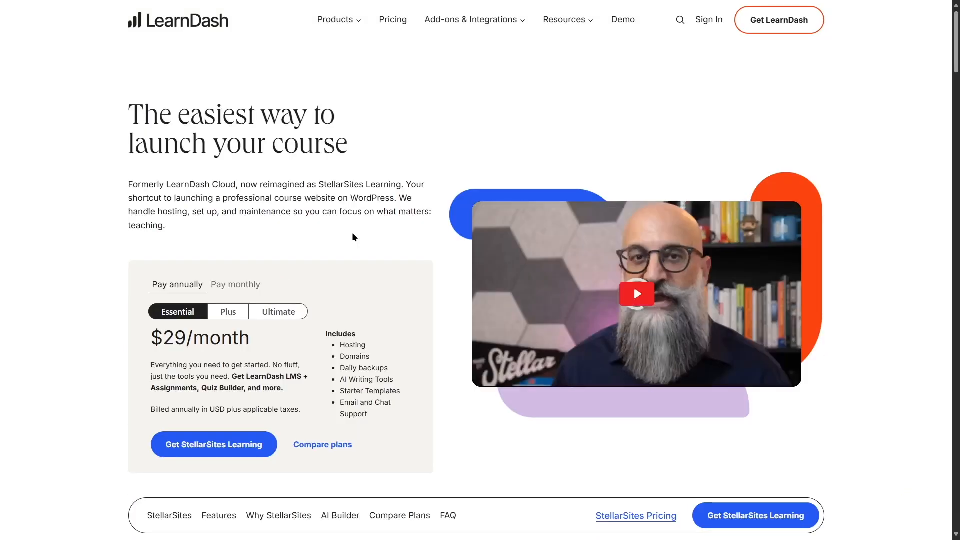